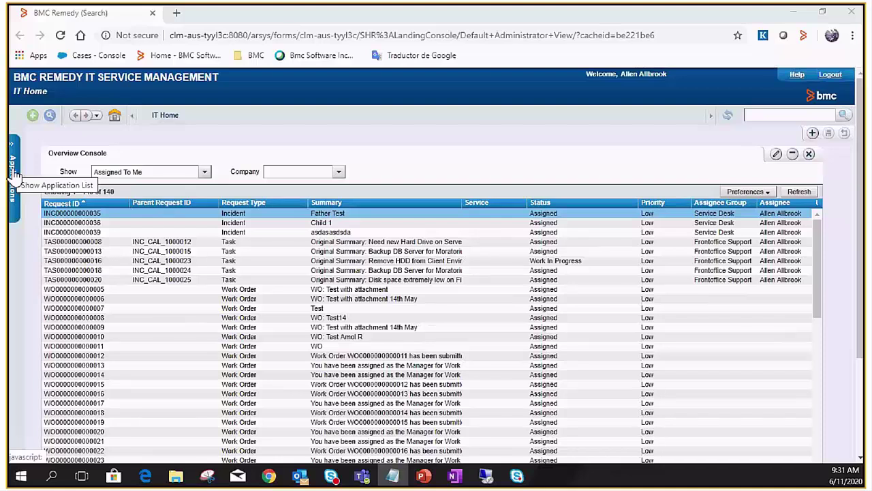
Open the AR System Administration Console and bring up its general Centralized Configuration form.
{"action": "left_click", "coordinate": [13, 174]}
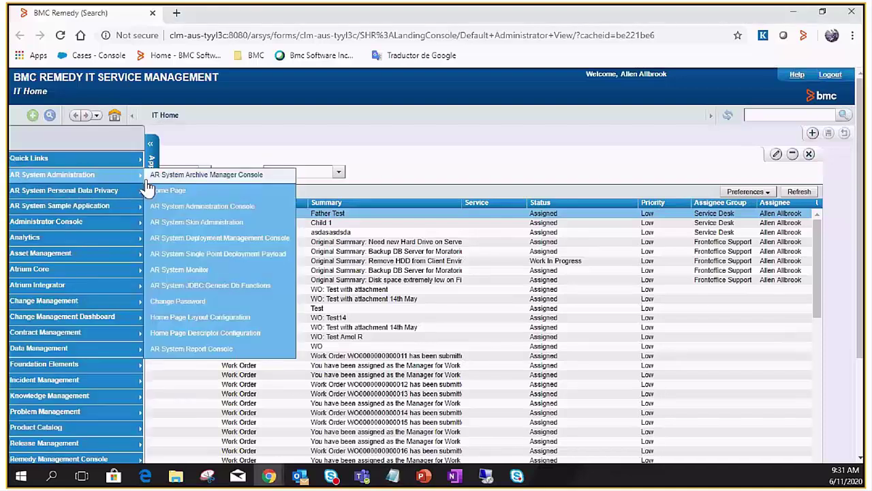
{"action": "left_click", "coordinate": [202, 206]}
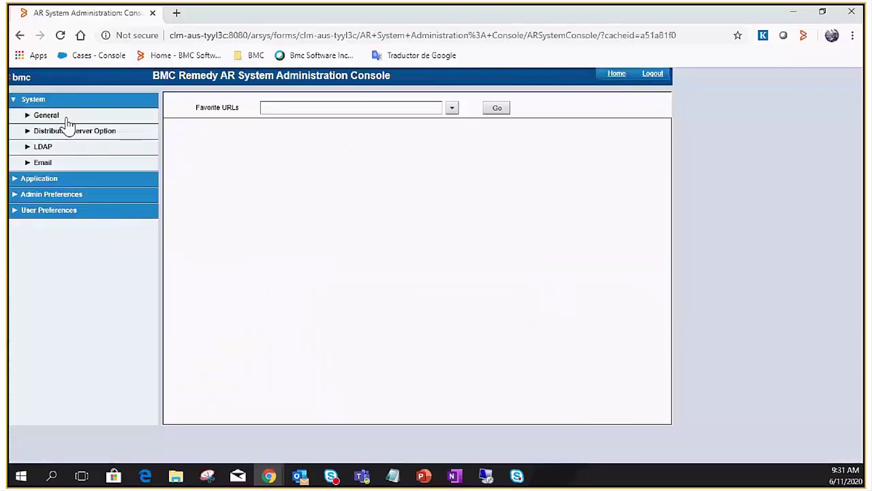
{"action": "left_click", "coordinate": [67, 118]}
{"action": "left_click", "coordinate": [72, 194]}
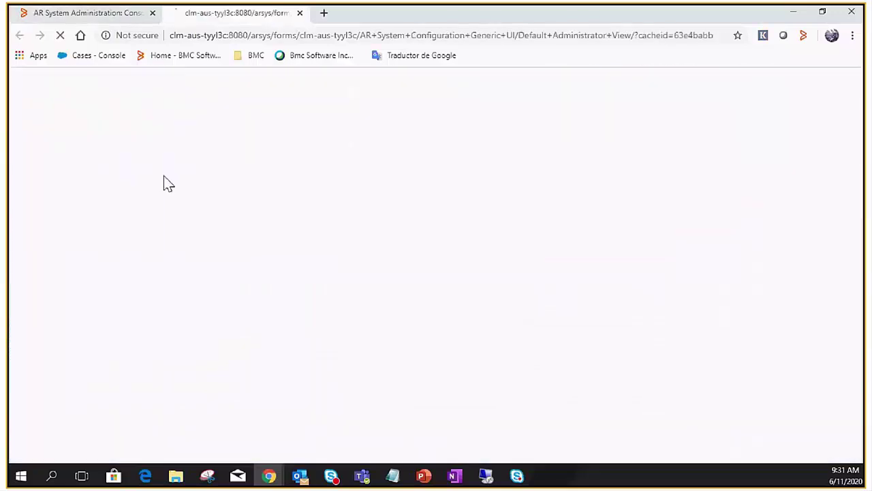
Check which component names are listed under com.bmc.arsys.smartit, then close the configuration form.
{"action": "left_click", "coordinate": [465, 116]}
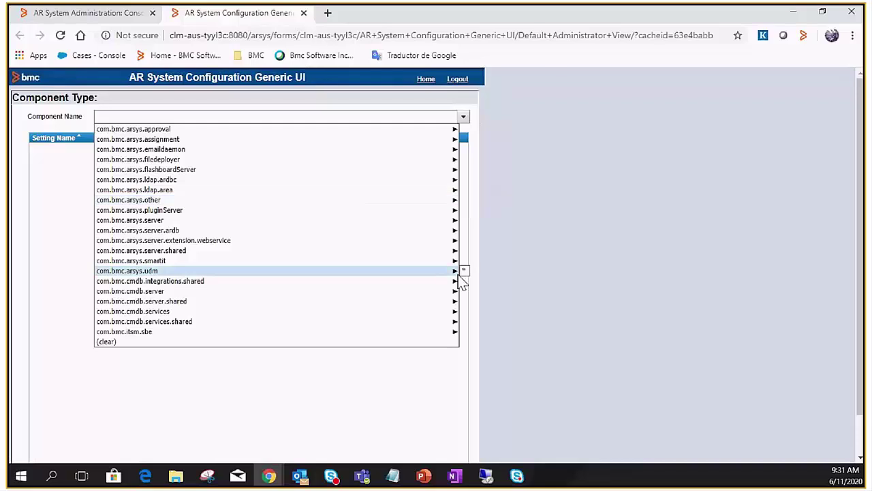
{"action": "mouse_move", "coordinate": [455, 261]}
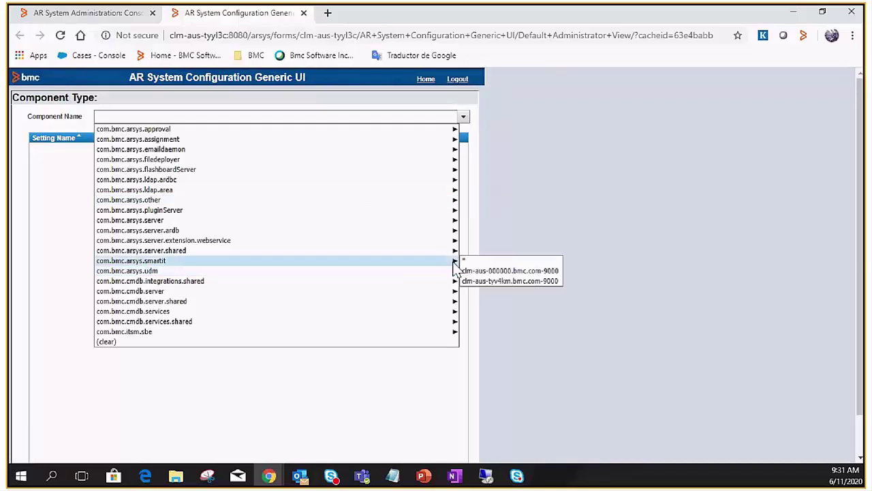
{"action": "left_click", "coordinate": [490, 274]}
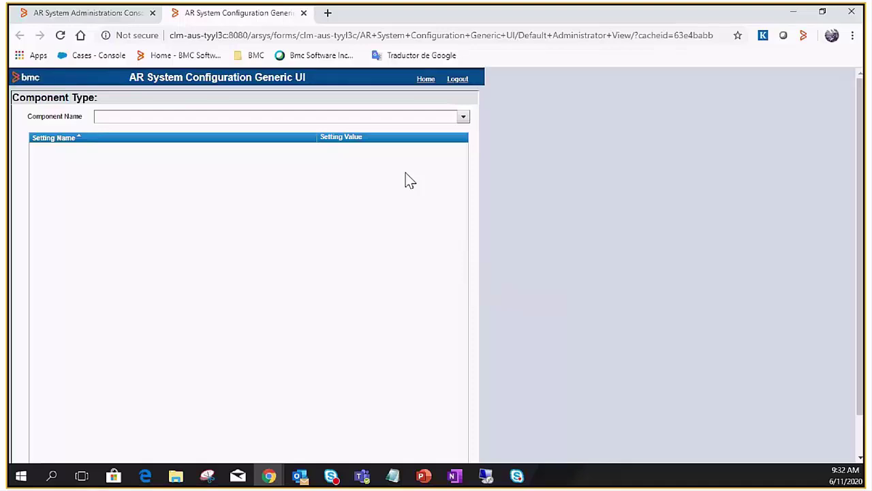
{"action": "left_click", "coordinate": [304, 13]}
{"action": "left_click", "coordinate": [303, 13]}
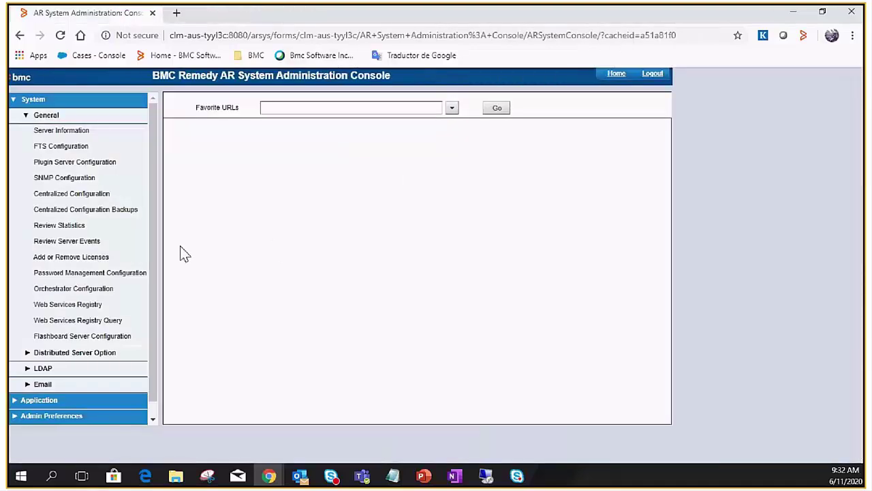
Create a centralized configuration backup named "Backup File".
{"action": "left_click", "coordinate": [89, 216]}
{"action": "left_click", "coordinate": [228, 132]}
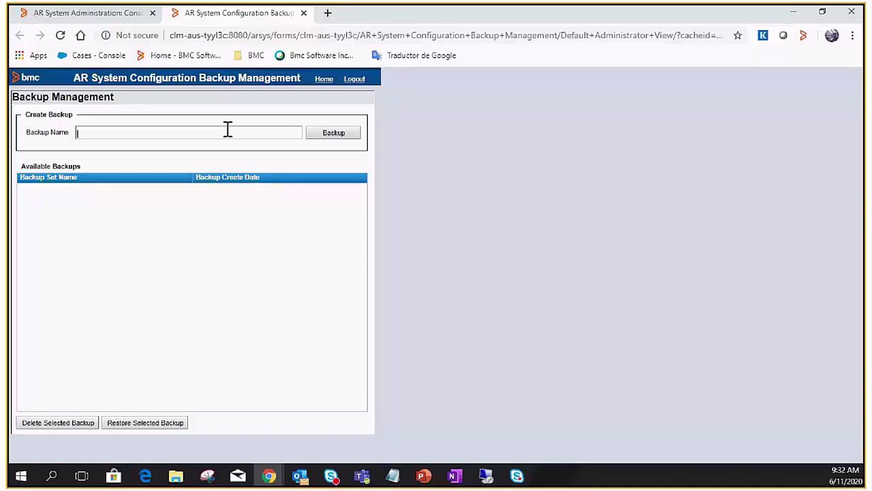
{"action": "type", "text": "Backup File"}
{"action": "left_click", "coordinate": [336, 137]}
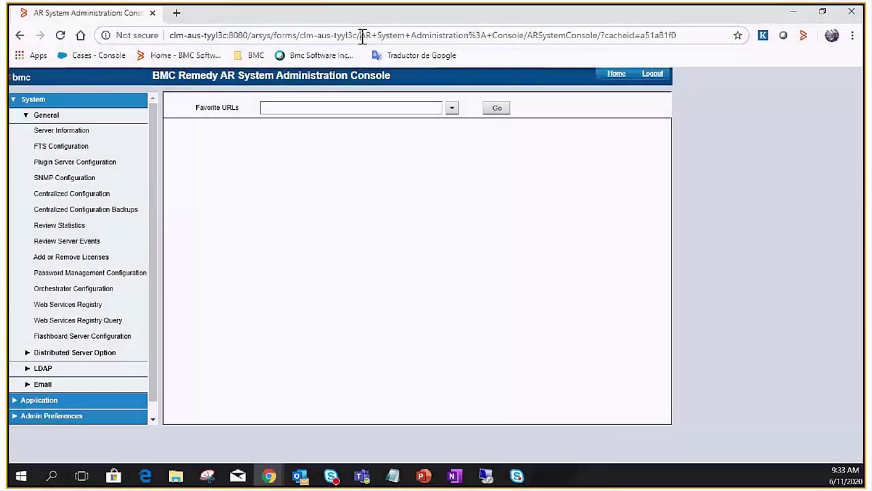
Open the AR System Configuration Component form by its URL and search for entries of type com.bmc.arsys.smartit.
{"action": "left_click_drag", "start_coordinate": [362, 35], "coordinate": [713, 164]}
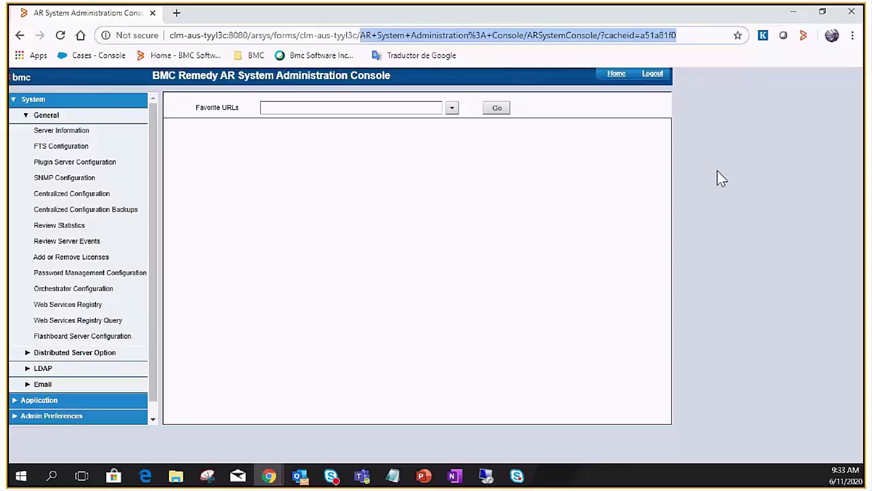
{"action": "type", "text": "AR System Configuration Component"}
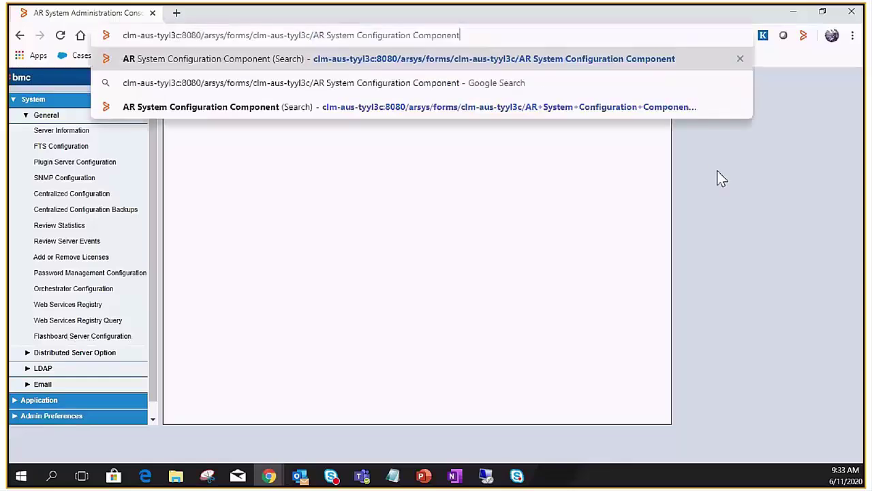
{"action": "key", "text": "Return"}
{"action": "left_click", "coordinate": [169, 182]}
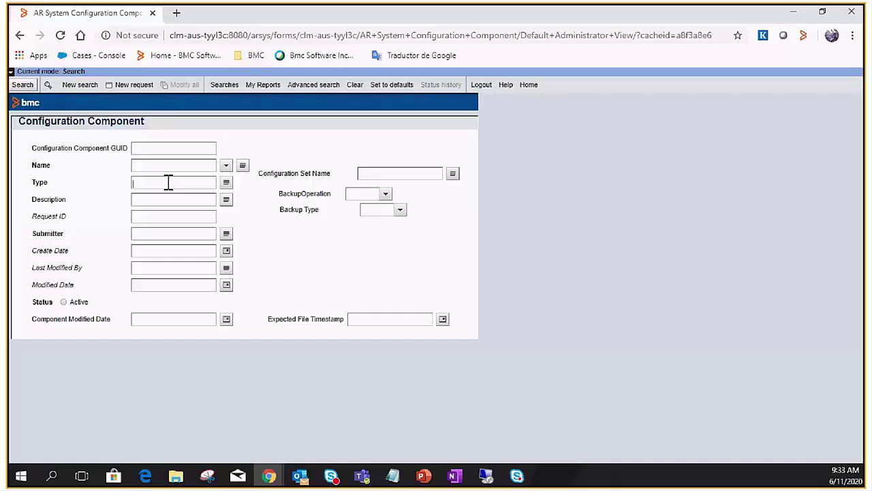
{"action": "type", "text": "com.bmc.arsys.smartit"}
{"action": "left_click", "coordinate": [22, 86]}
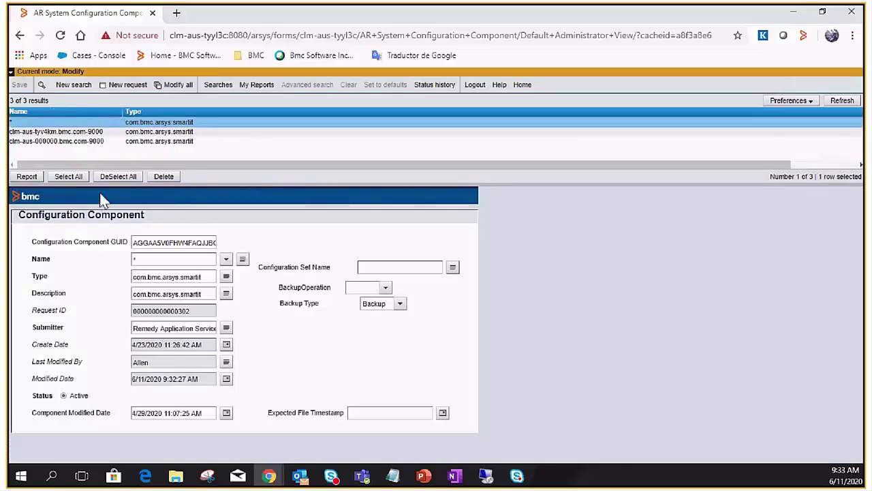
Review the details of the clm-aus-tyv4km.bmc.com-9000 and clm-aus-000000.bmc.com-9000 component entries.
{"action": "left_click", "coordinate": [72, 133]}
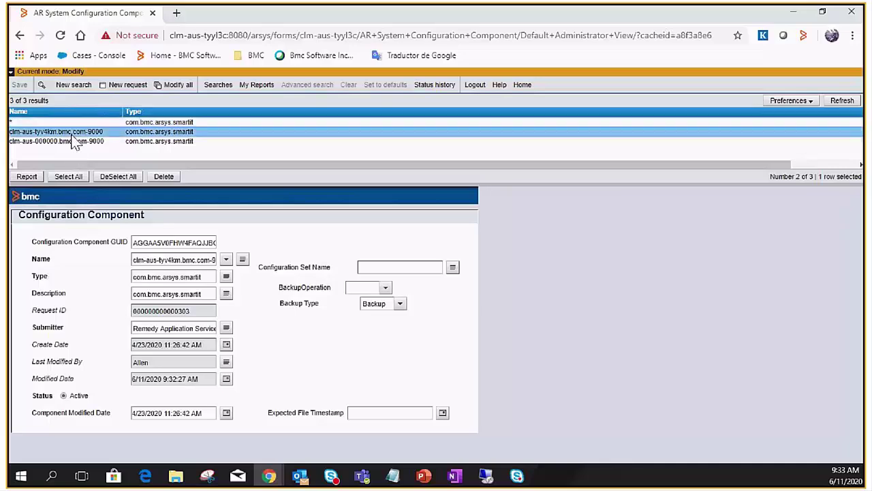
{"action": "left_click", "coordinate": [75, 142]}
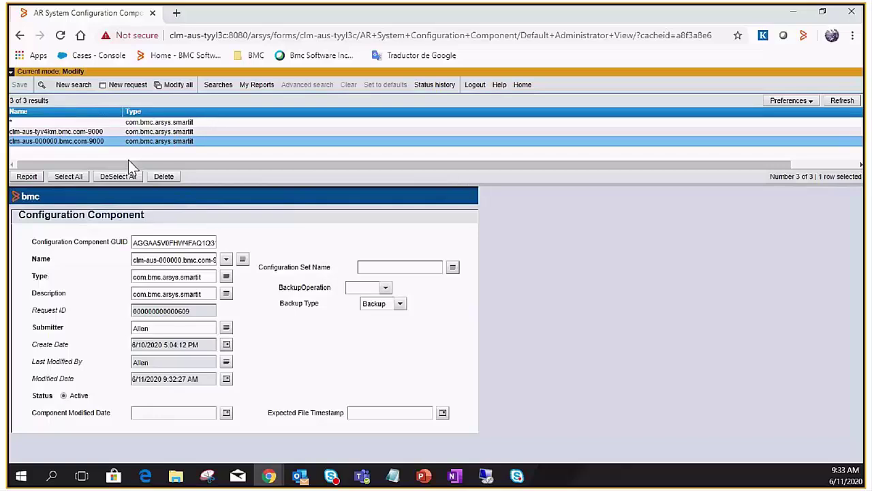
{"action": "left_click", "coordinate": [61, 133]}
Delete the clm-aus-000000.bmc.com-9000 component entry and refresh the results list.
{"action": "left_click", "coordinate": [72, 142]}
{"action": "left_click", "coordinate": [164, 179]}
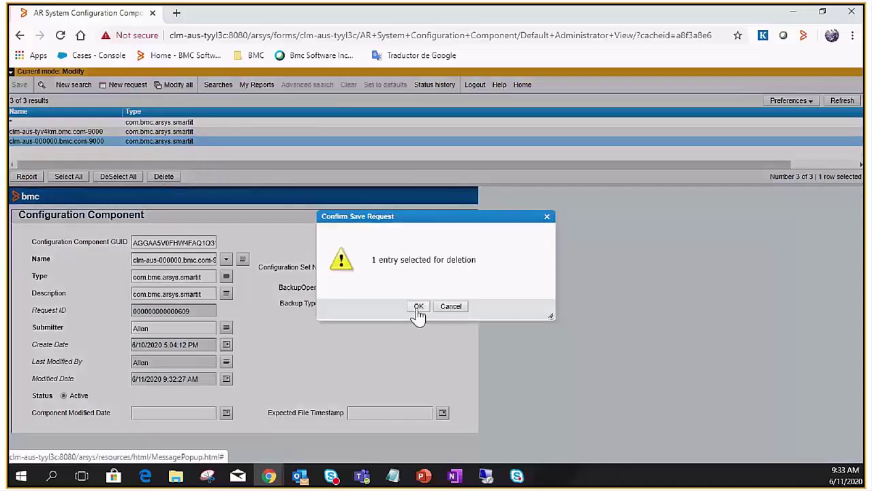
{"action": "left_click", "coordinate": [413, 308]}
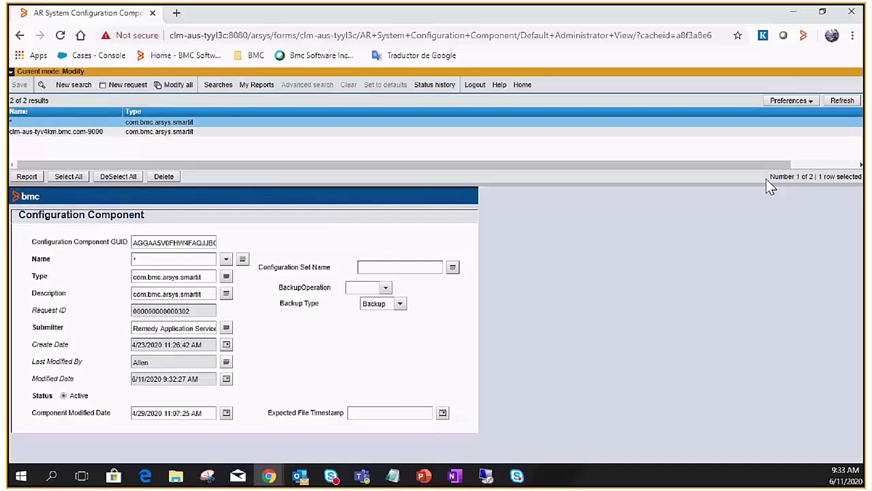
{"action": "left_click", "coordinate": [843, 102]}
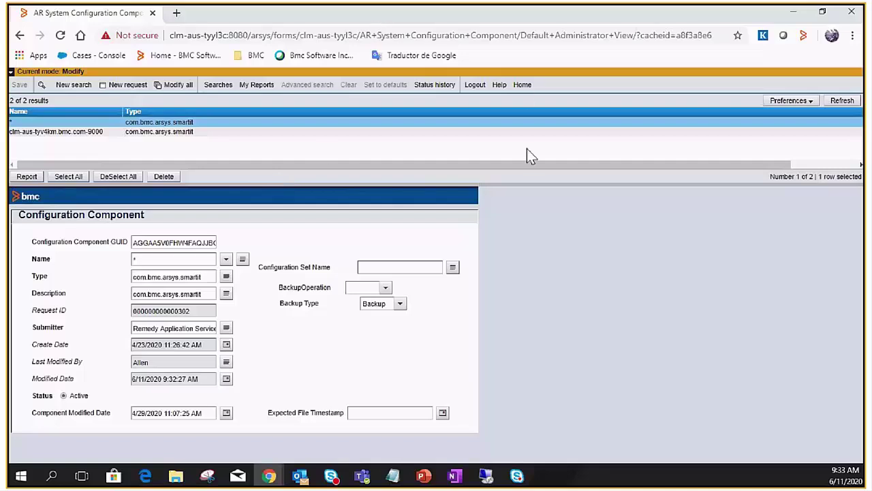
Return to the Remedy home page and reopen Centralized Configuration from the AR System Administration Console.
{"action": "left_click", "coordinate": [522, 84]}
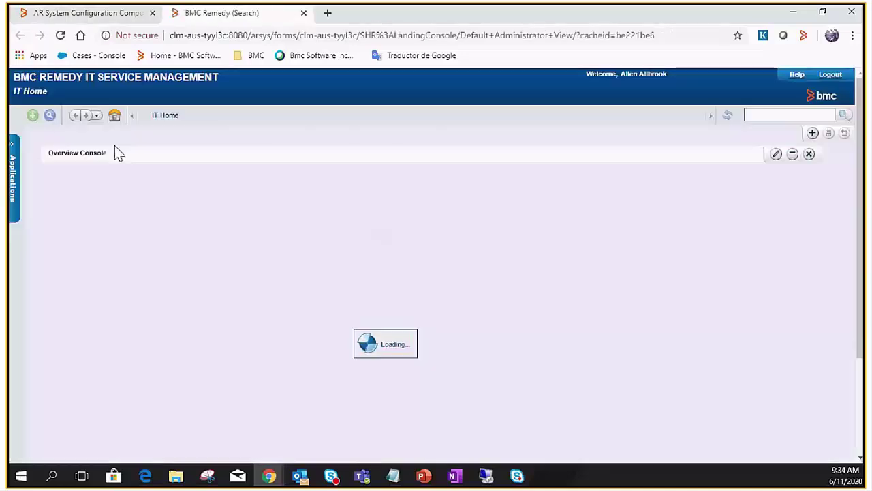
{"action": "mouse_move", "coordinate": [17, 181]}
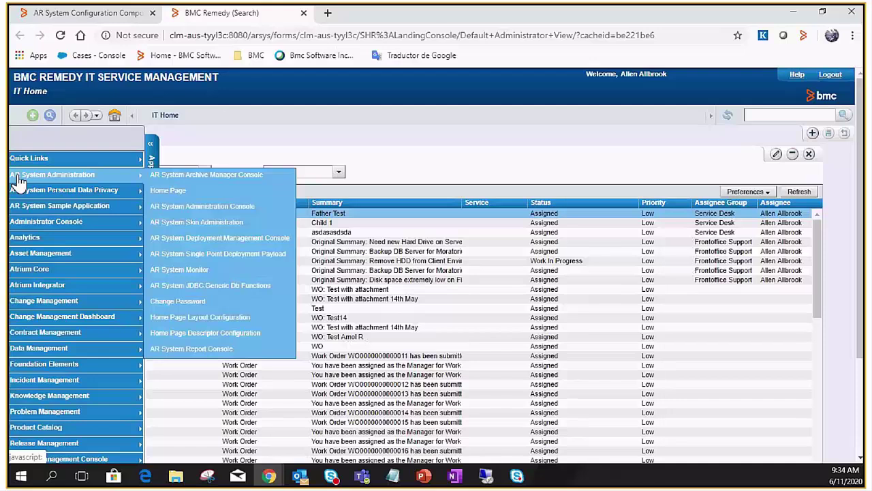
{"action": "left_click", "coordinate": [17, 182]}
{"action": "left_click", "coordinate": [75, 99]}
{"action": "left_click", "coordinate": [81, 116]}
{"action": "left_click", "coordinate": [82, 195]}
Load the com.bmc.arsys.smartit component clm-aus-tyv4km.bmc.com-9000 to view its settings, and recheck the component names listed under that type.
{"action": "left_click", "coordinate": [463, 117]}
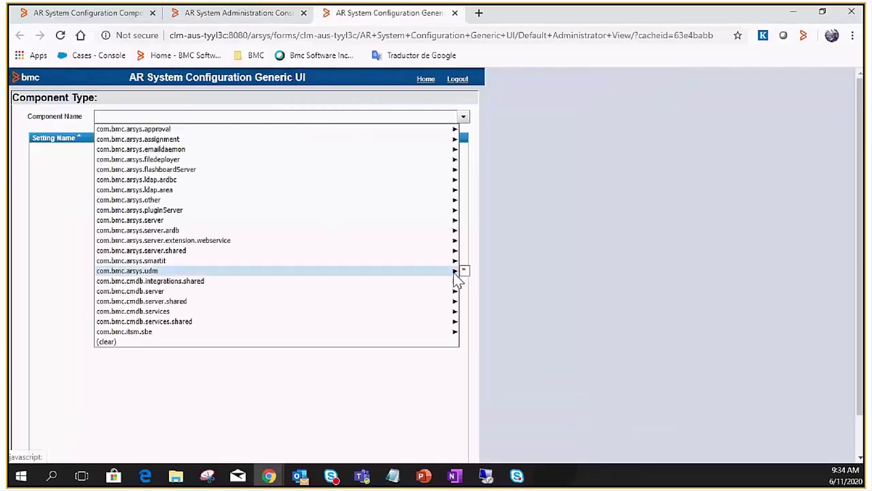
{"action": "mouse_move", "coordinate": [455, 261]}
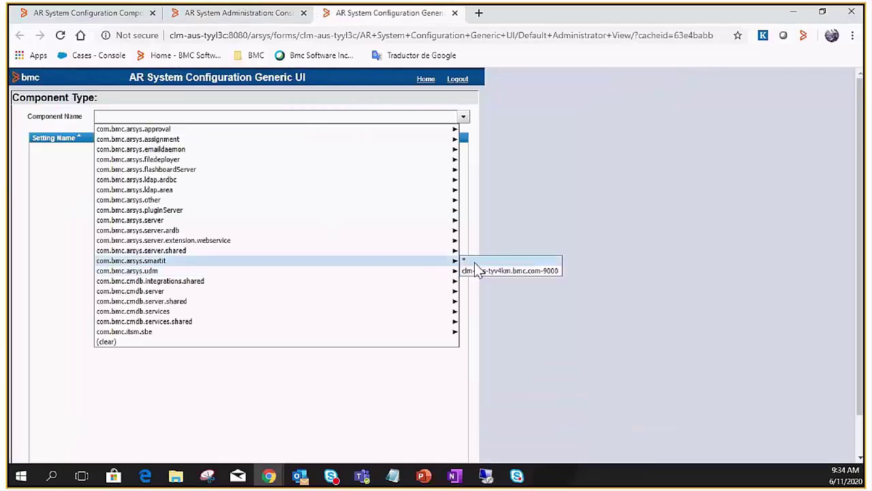
{"action": "left_click", "coordinate": [517, 271]}
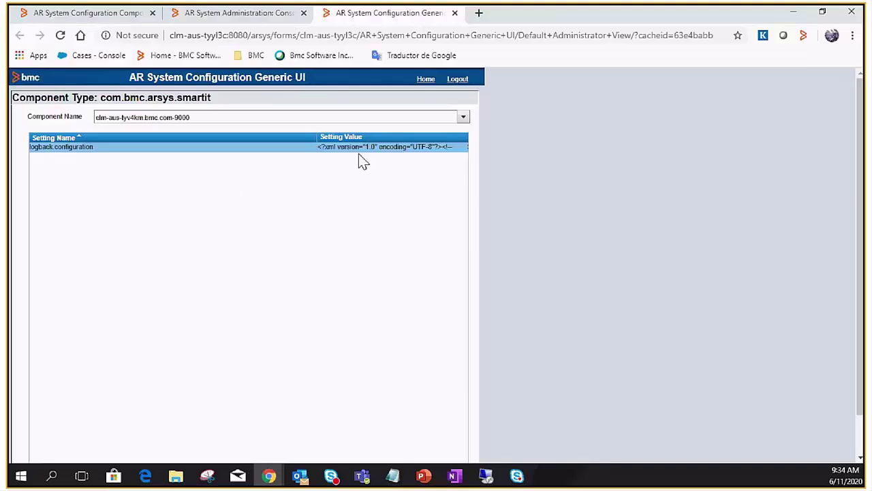
{"action": "left_click", "coordinate": [465, 126]}
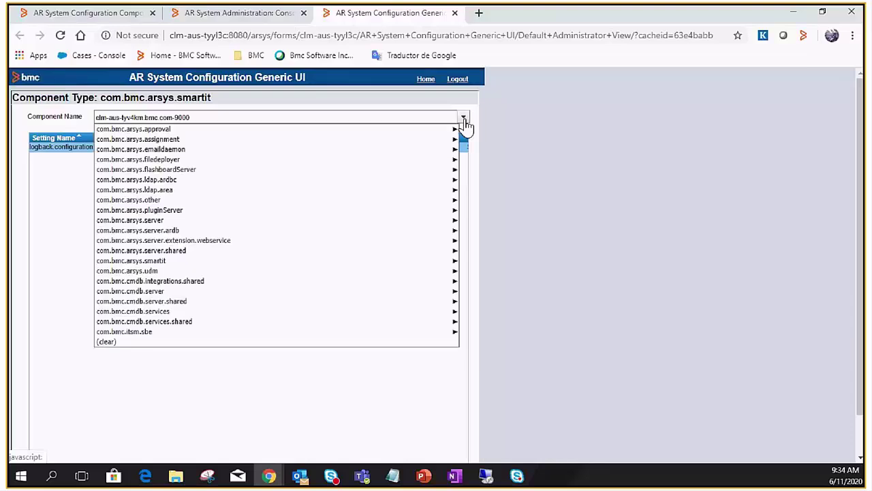
{"action": "mouse_move", "coordinate": [440, 263]}
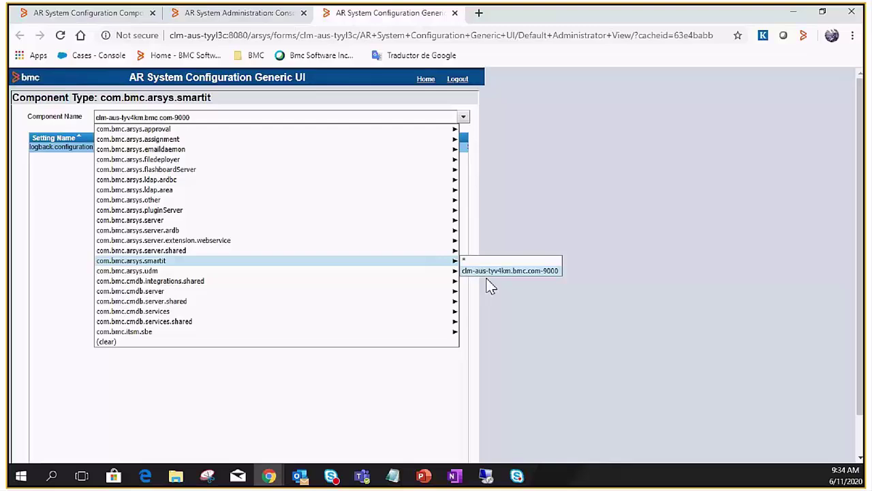
{"action": "left_click", "coordinate": [504, 235]}
Switch to File Explorer on the remote server and extract smartit-ccs-configuration.zip to its default folder in SmartITCustomizationUtil.
{"action": "key", "text": "alt+Tab"}
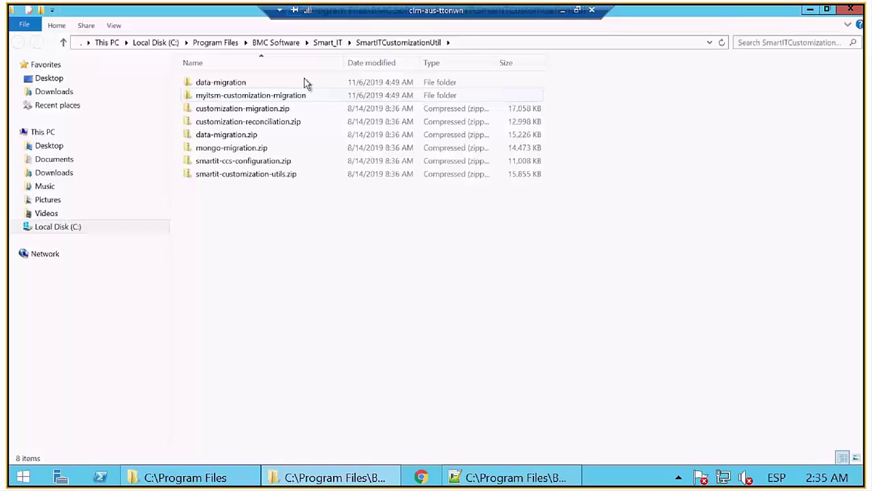
{"action": "left_click", "coordinate": [269, 163]}
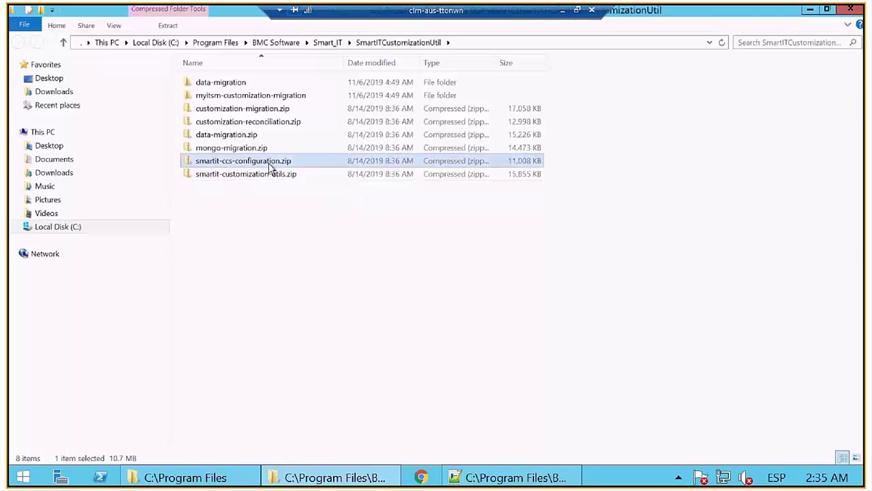
{"action": "right_click", "coordinate": [269, 164]}
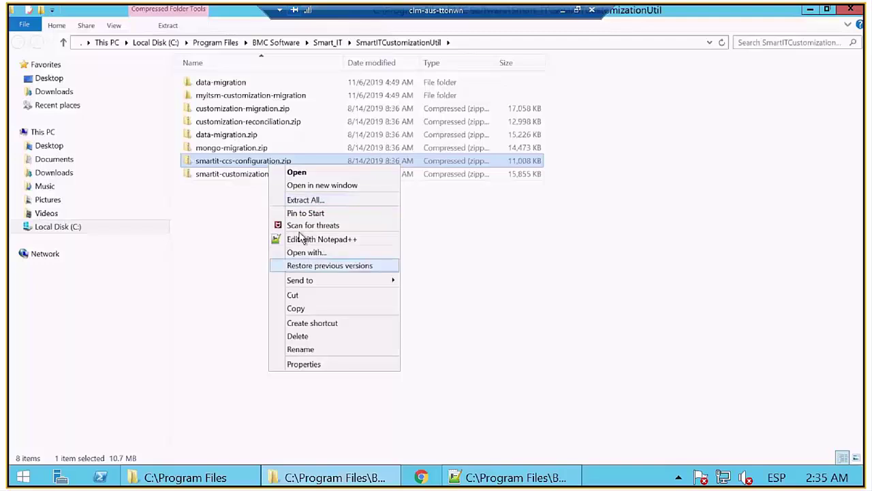
{"action": "left_click", "coordinate": [307, 201]}
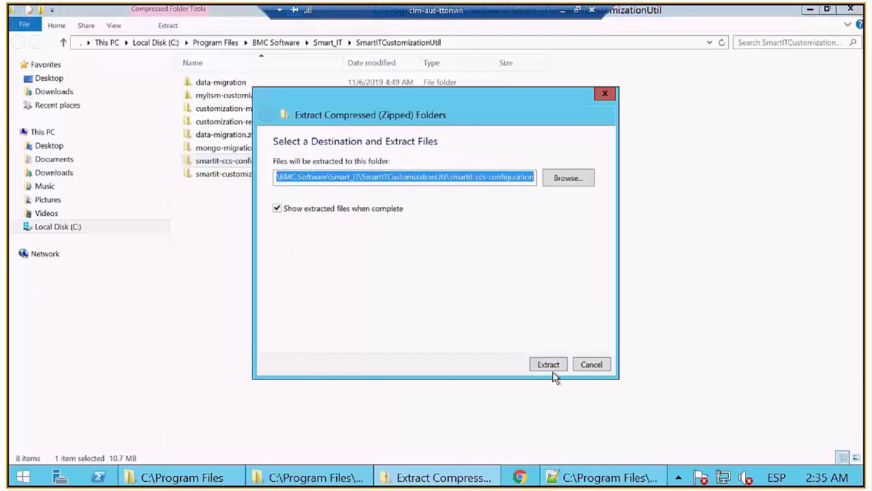
{"action": "left_click", "coordinate": [552, 370]}
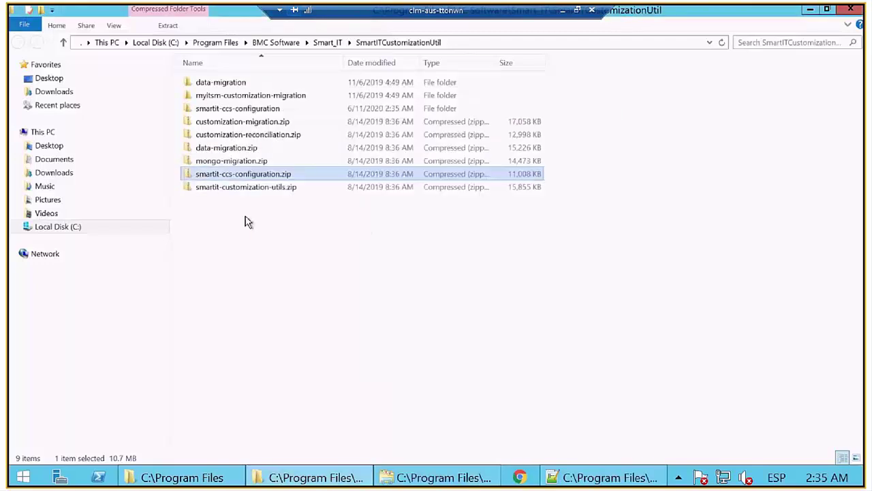
Open the inner smartit-ccs-configuration folder of the extracted files and open readme.txt in Notepad++.
{"action": "double_click", "coordinate": [440, 172]}
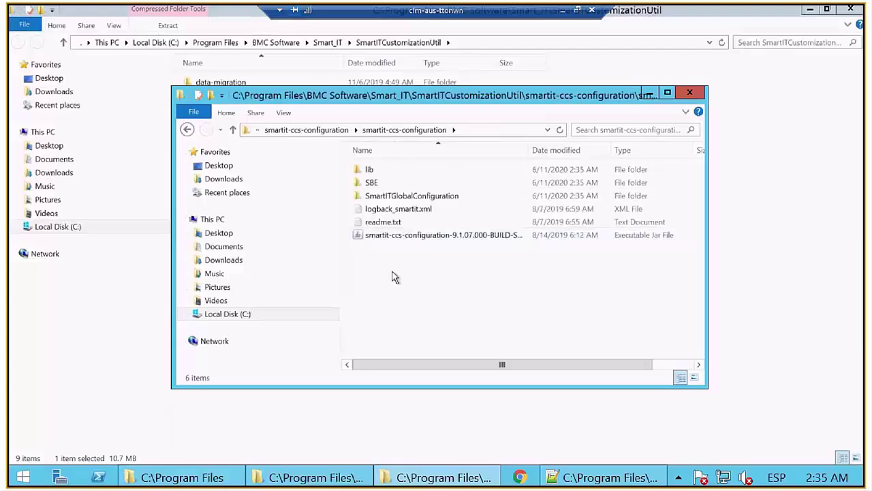
{"action": "left_click", "coordinate": [383, 223]}
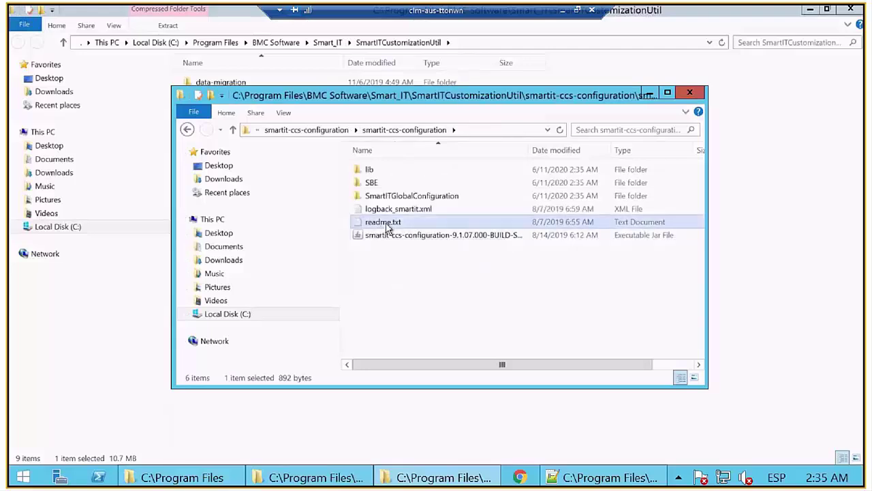
{"action": "right_click", "coordinate": [385, 224]}
{"action": "left_click", "coordinate": [447, 272]}
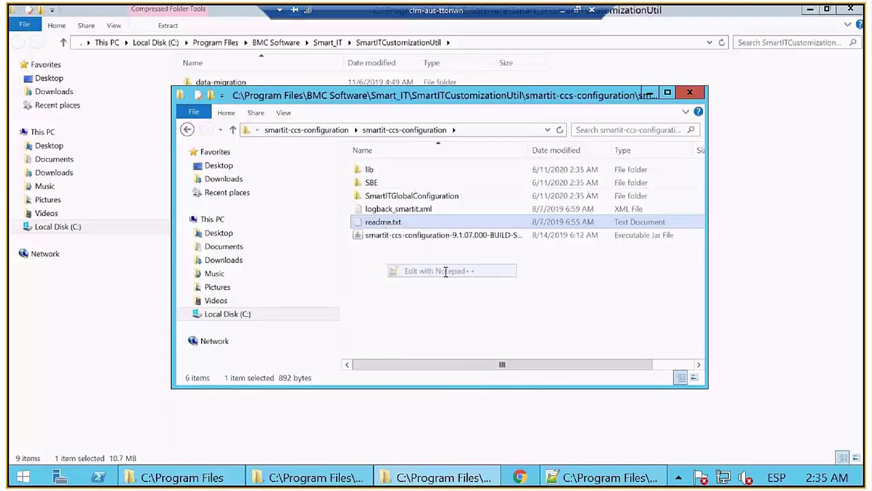